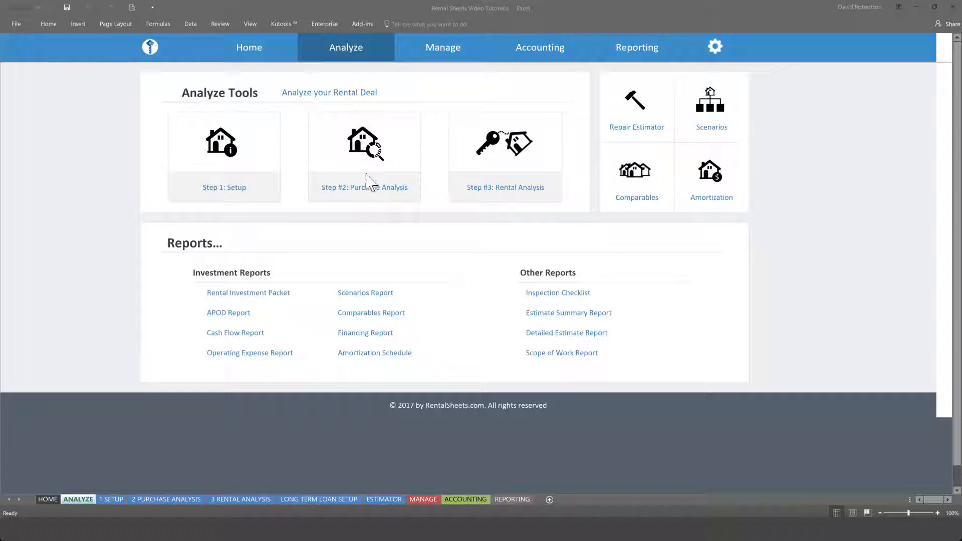
Open Step #2: Purchase Analysis and enter the repair costs as a Lump Sum of $50,000
left_click(368, 157)
left_click(371, 160)
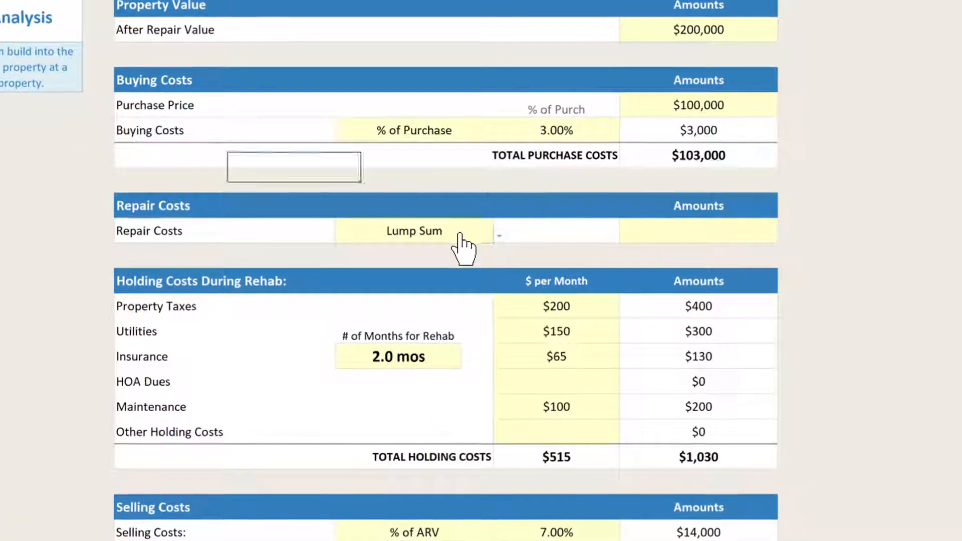
left_click(433, 256)
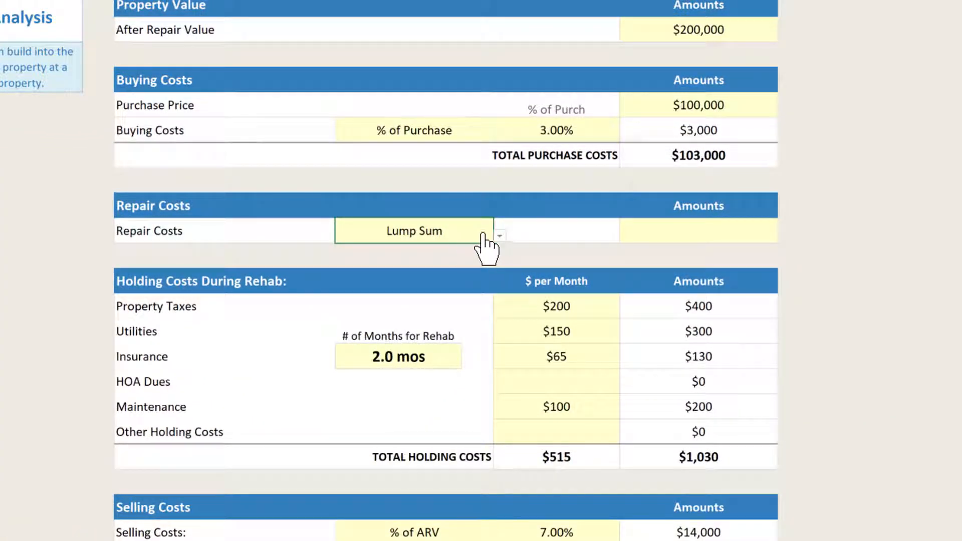
left_click(500, 236)
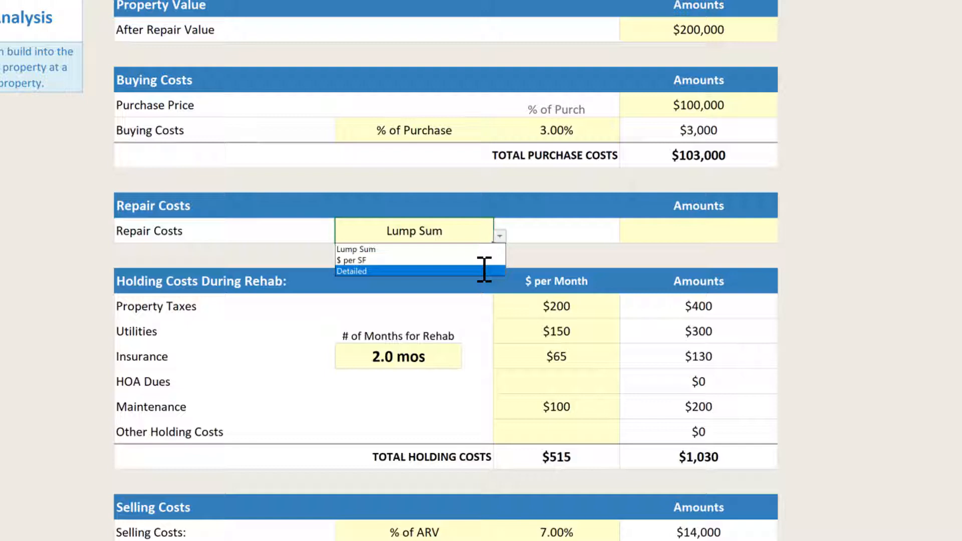
left_click(498, 249)
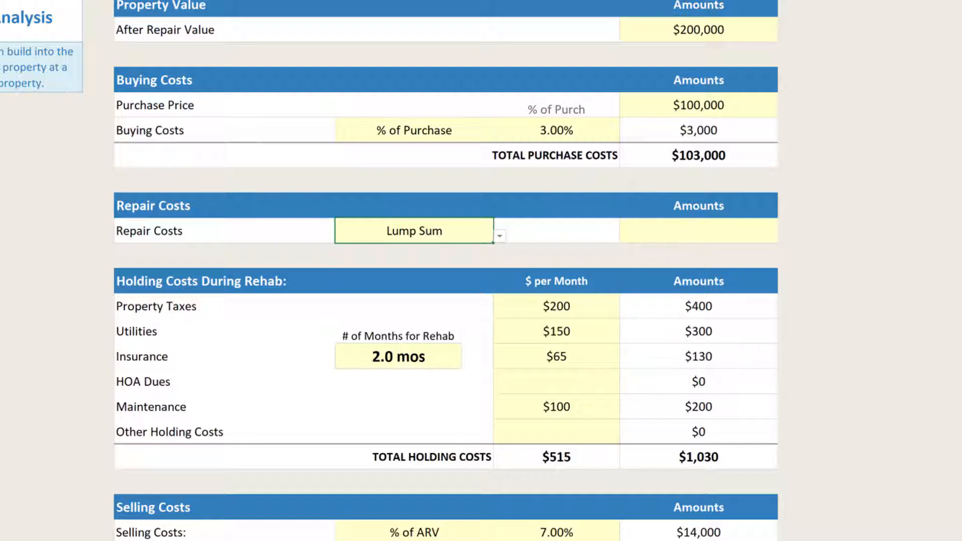
left_click(650, 232)
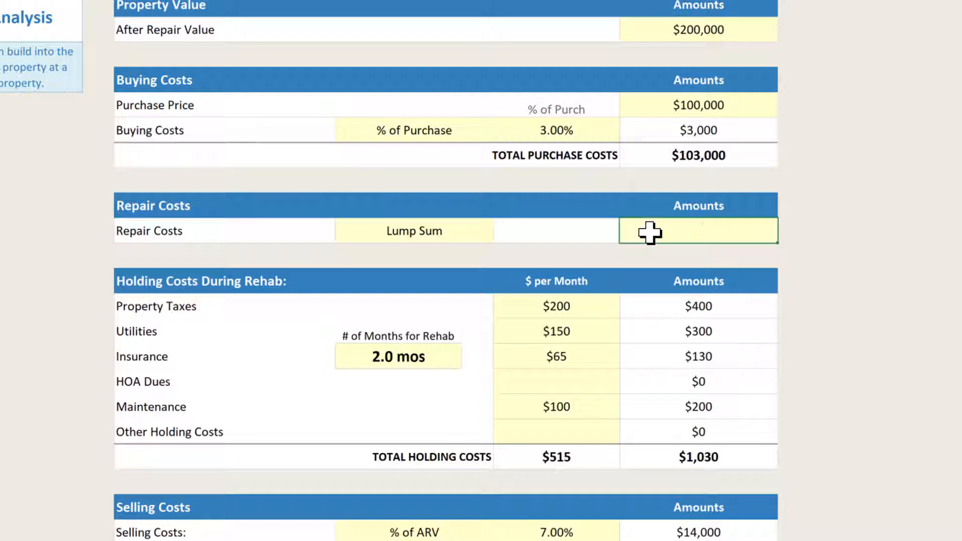
type("50000")
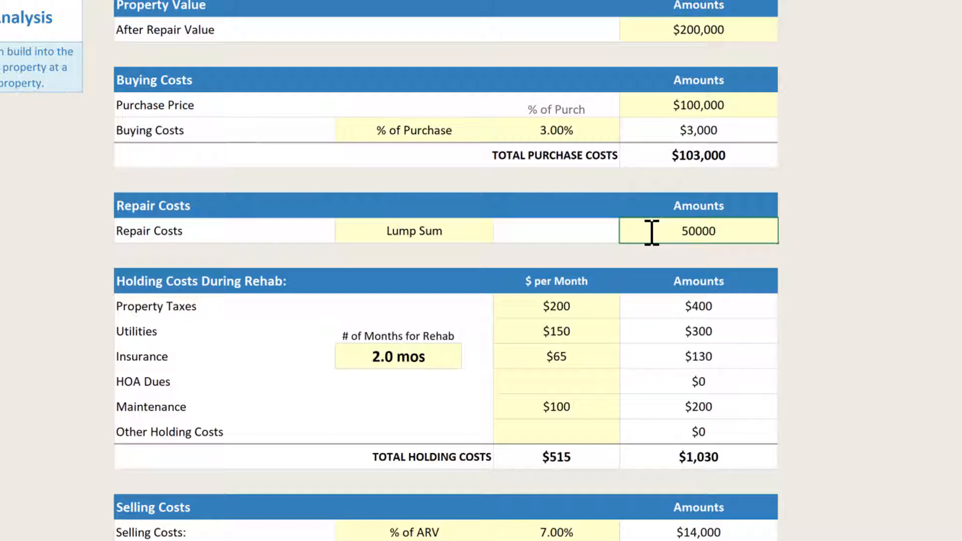
key("Return")
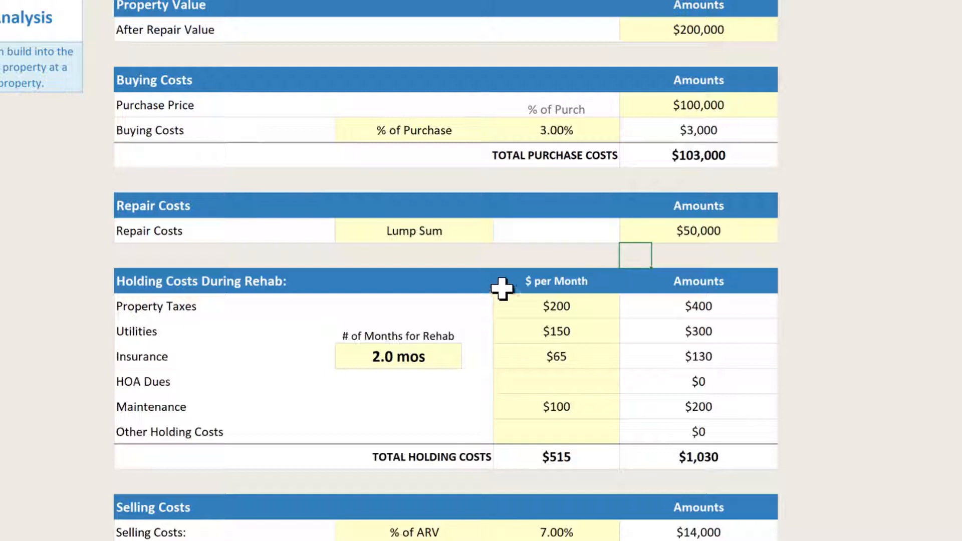
Switch the repair cost method to $ per SF and select its per-square-foot rate
left_click(466, 233)
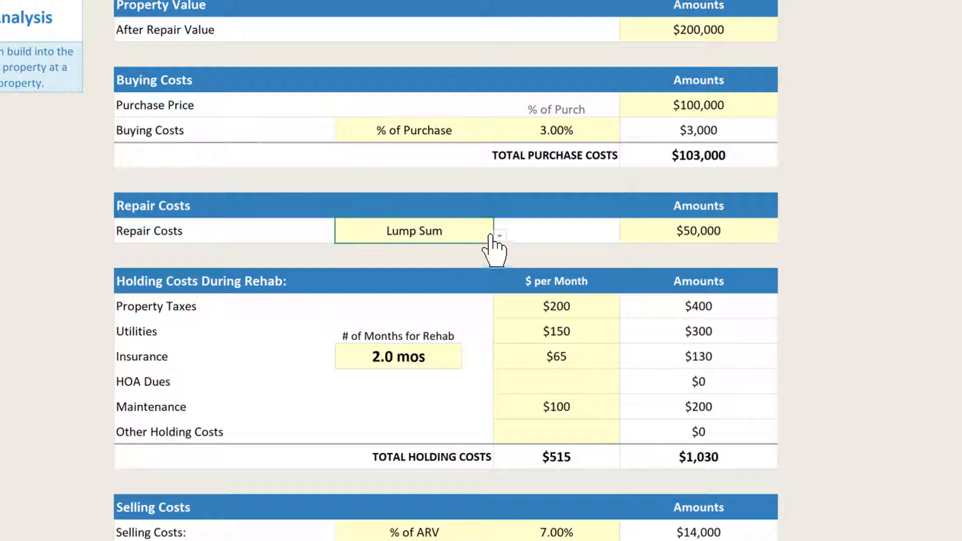
left_click(500, 236)
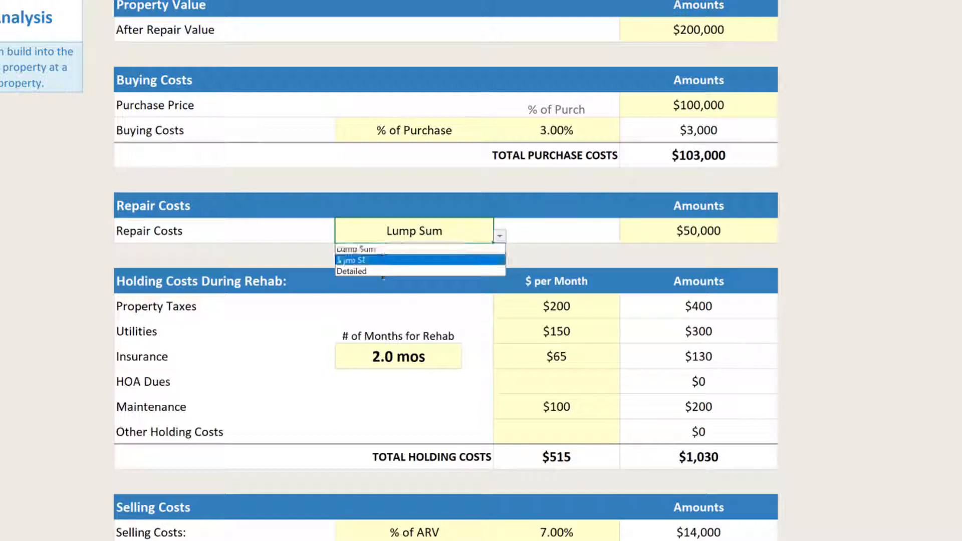
key("Escape")
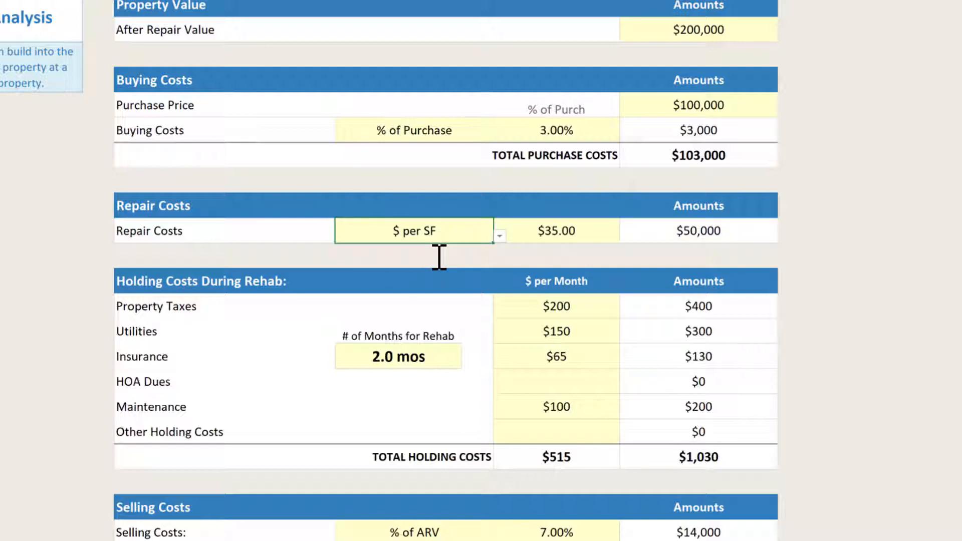
left_click(581, 232)
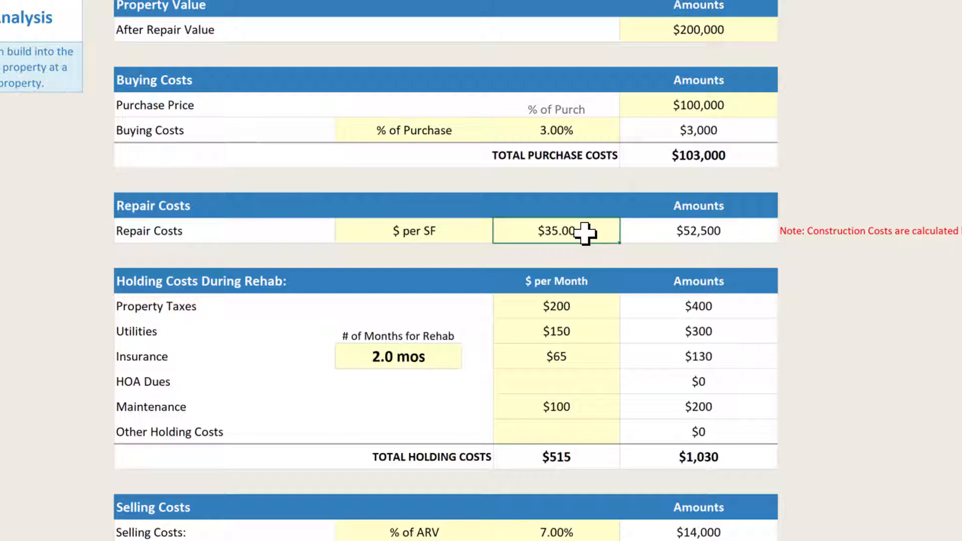
Set the repair cost method to Detailed so the amount comes from the Estimator tool
left_click(472, 234)
left_click(500, 236)
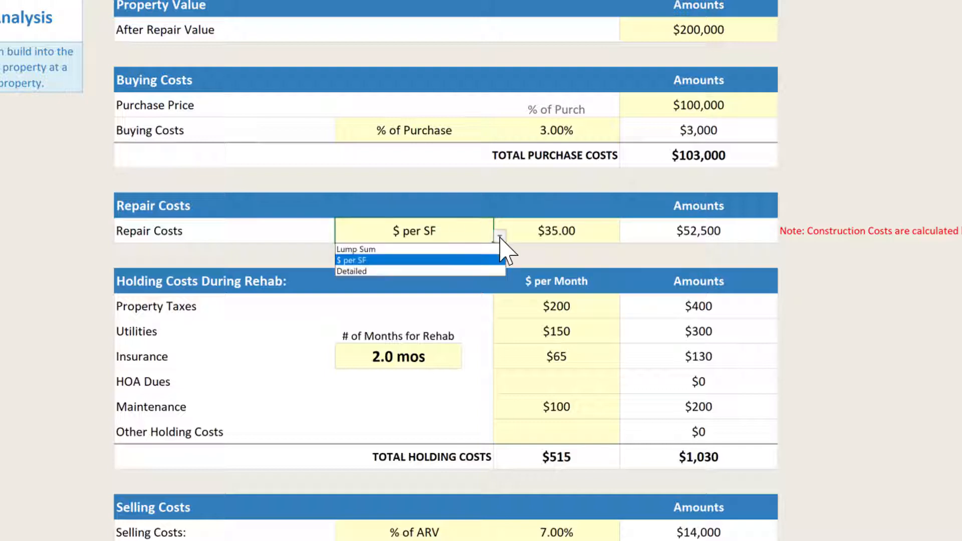
left_click(466, 271)
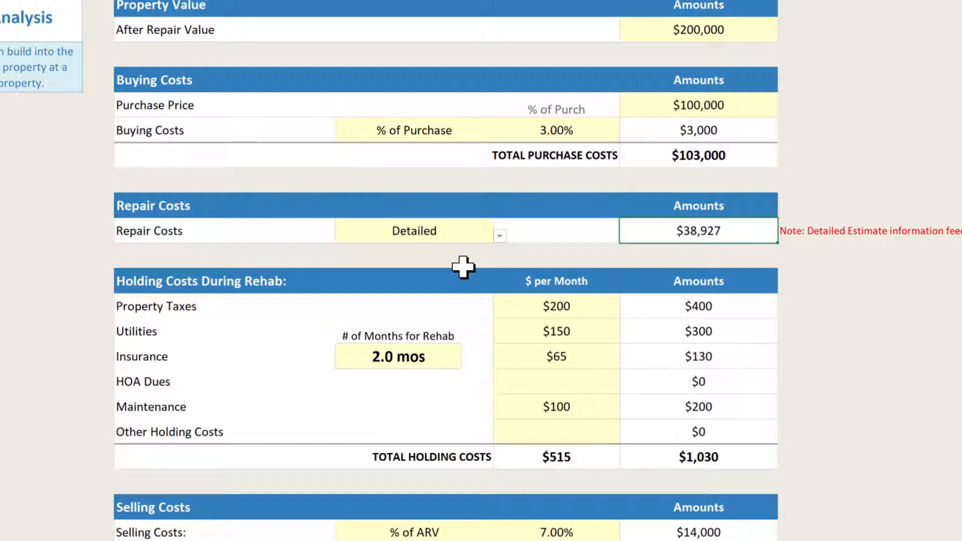
left_click(476, 236)
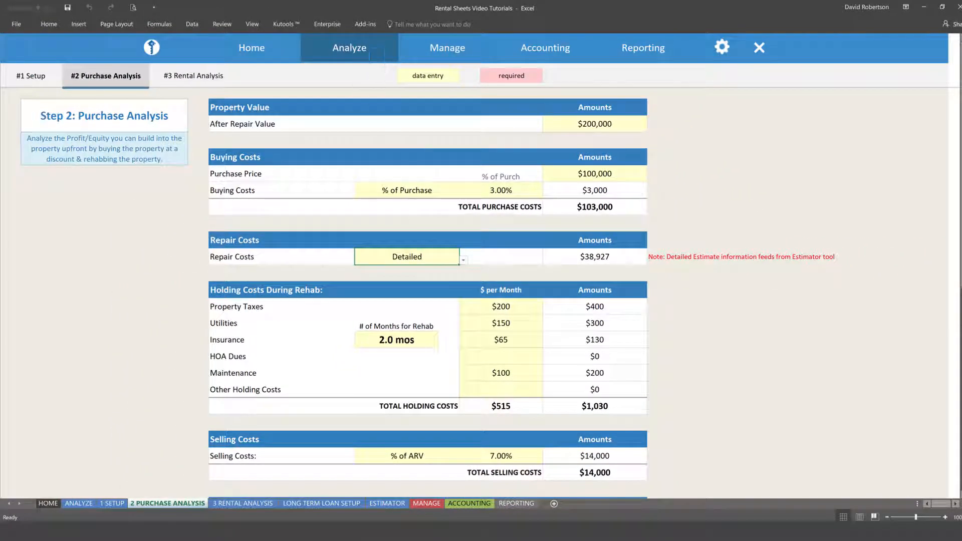
Open the Repair Estimator from the Analyze tools and go through the description, quantity, unit and unit cost cells of the 40-yard dumpster rental row
left_click(376, 47)
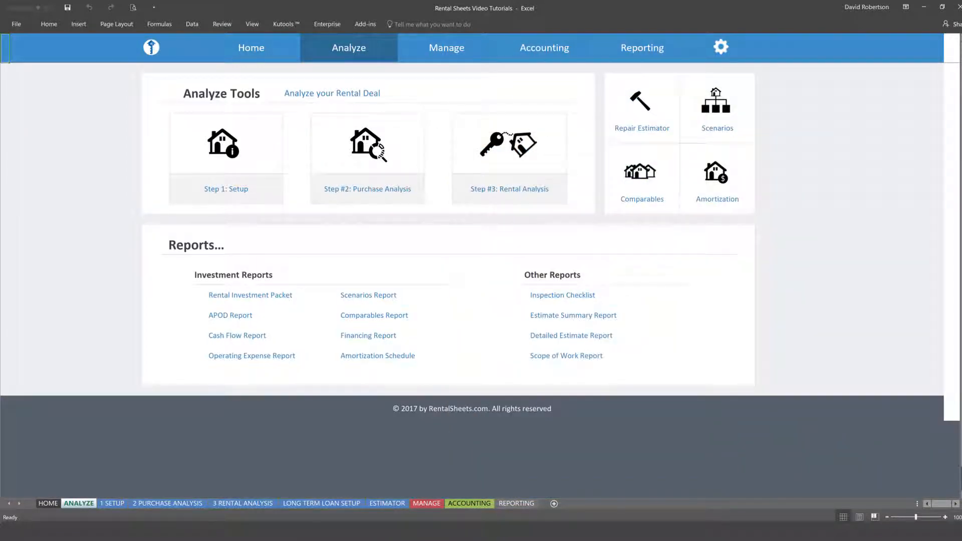
left_click(639, 105)
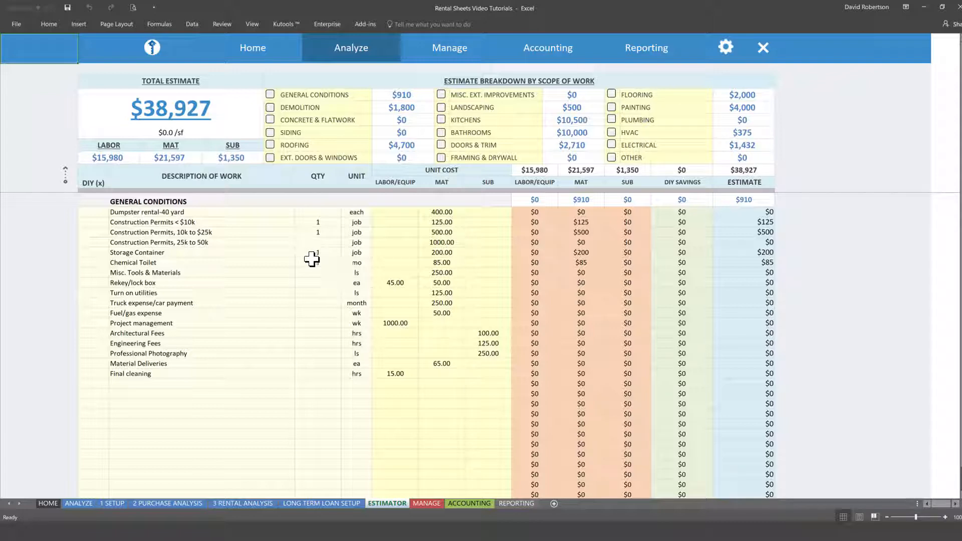
left_click(279, 214)
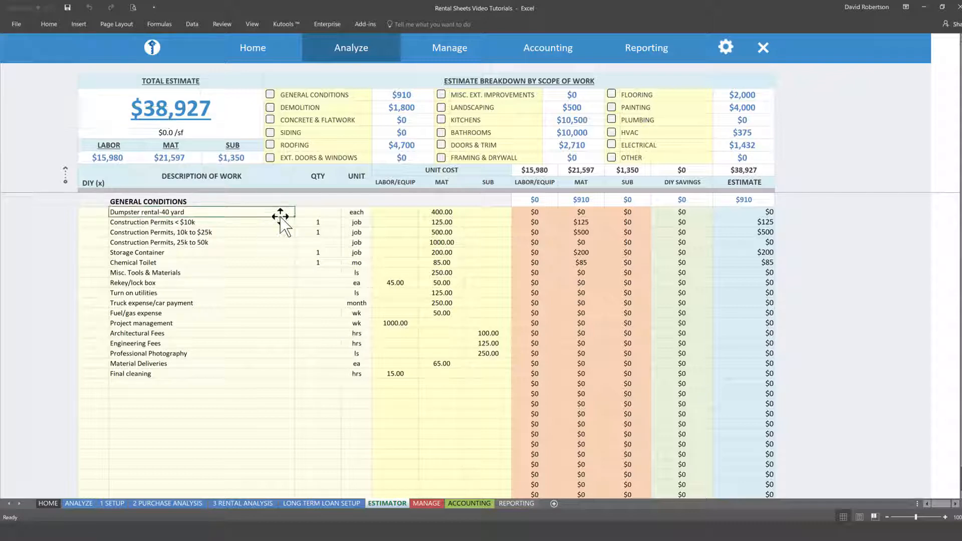
left_click(318, 93)
left_click(318, 212)
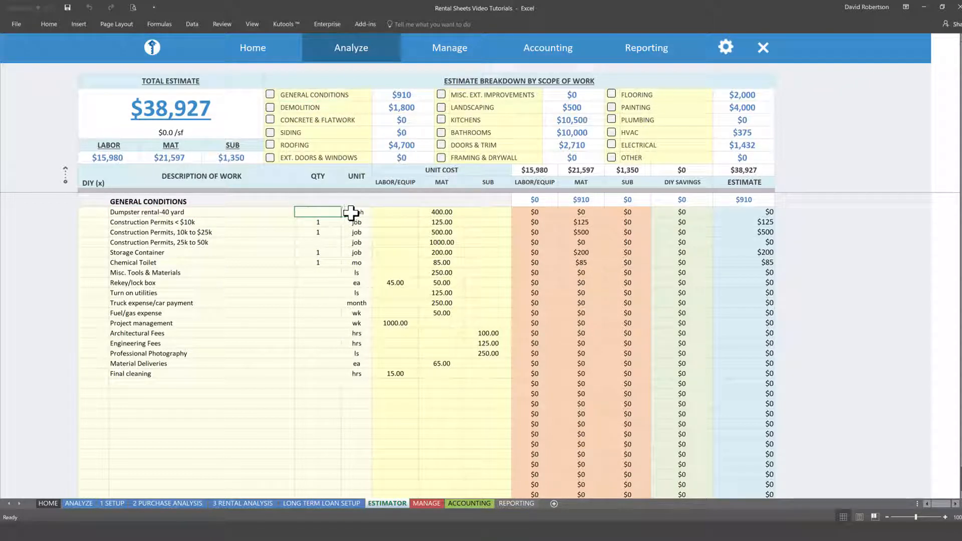
left_click(356, 212)
left_click(396, 212)
left_click(435, 213)
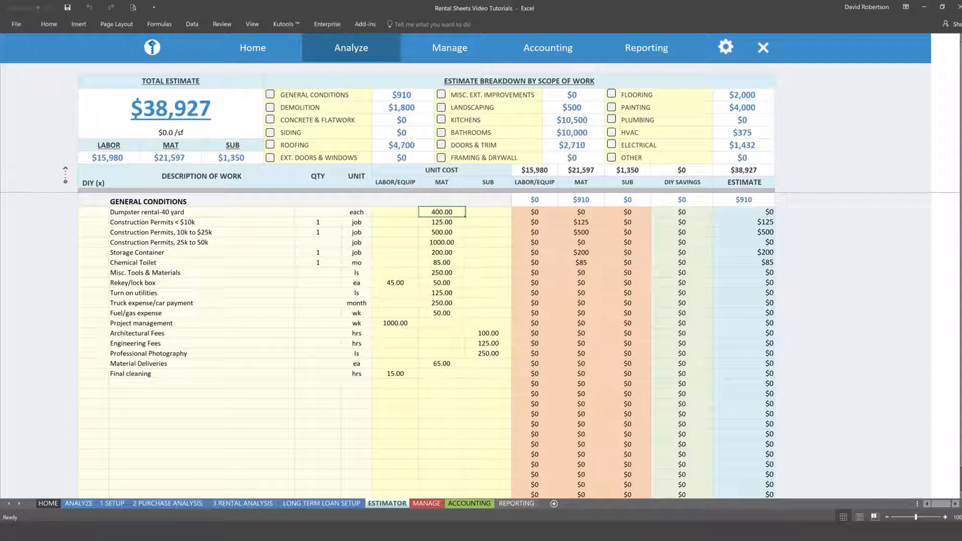
left_click(464, 213)
Rename the GENERAL CONDITIONS category in the scope of work breakdown to GENERAL REQUIREMENTS
left_click(327, 95)
type("GENERAL R")
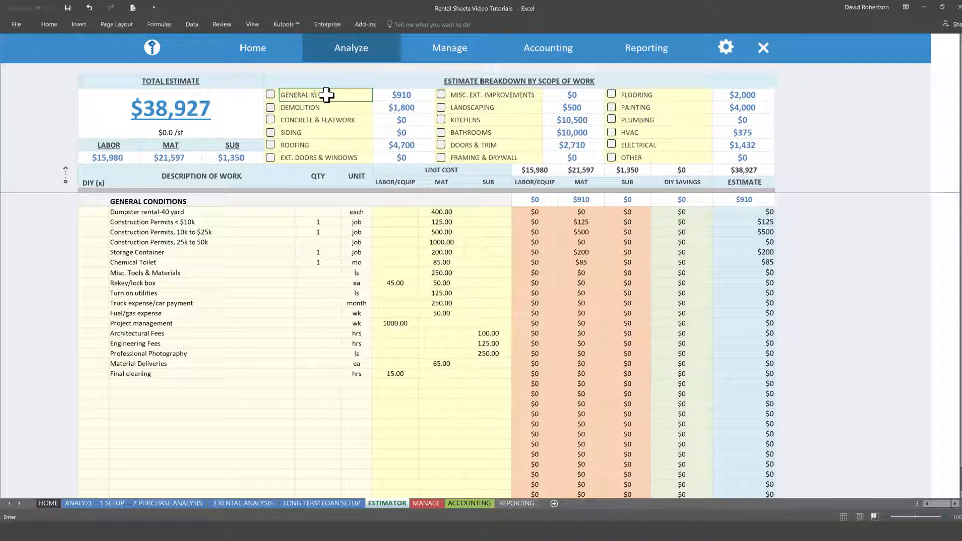
type("EQUIREMENTS")
key("Return")
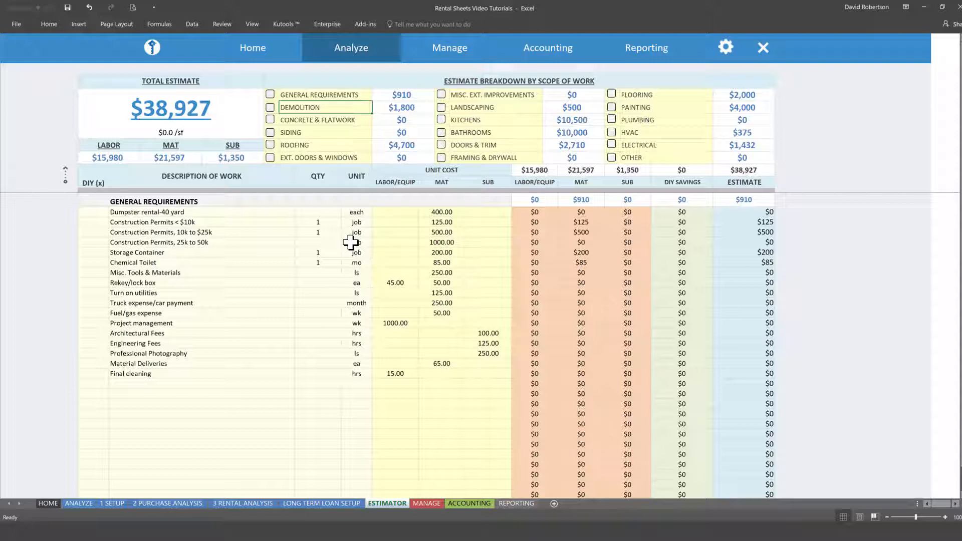
Look at the construction permit quantity, the Demolition line items and the Roofing line items
left_click(331, 225)
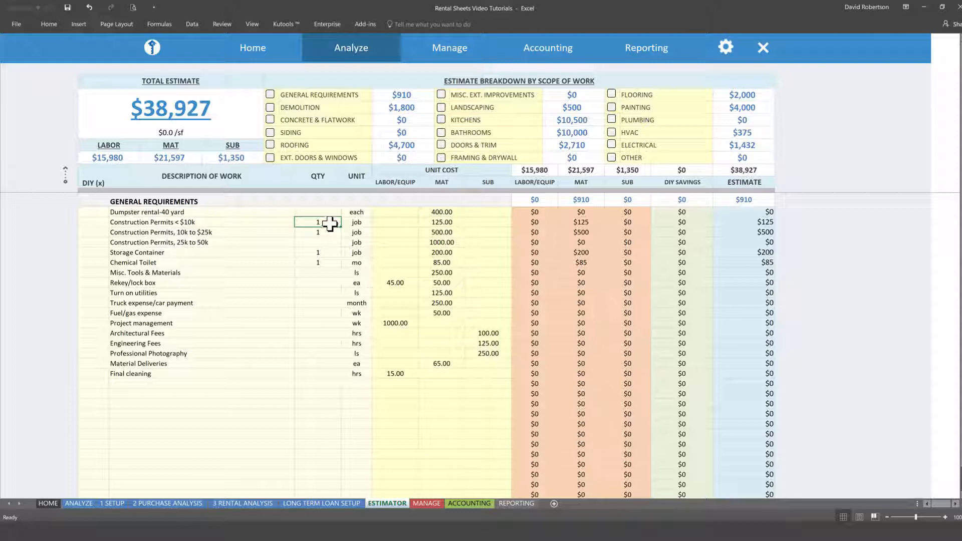
left_click(270, 108)
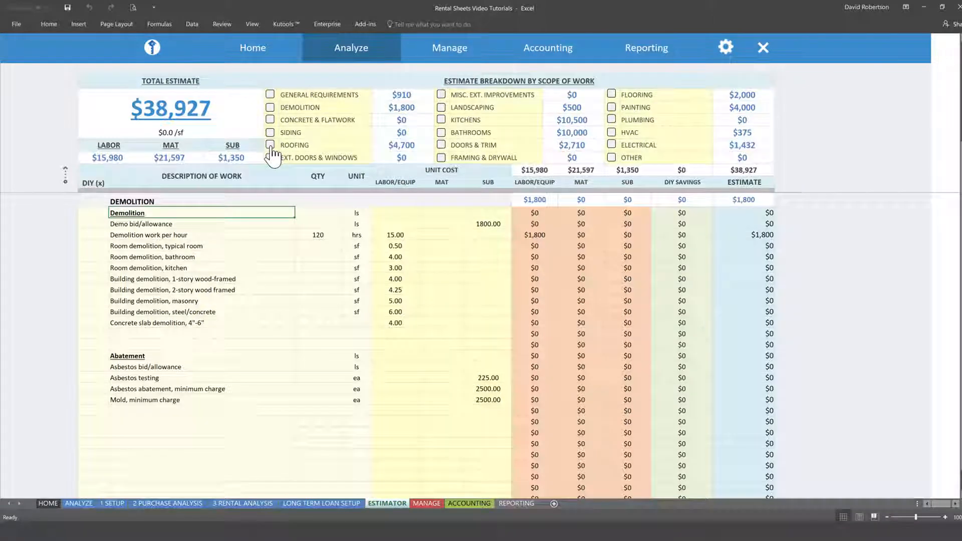
left_click(270, 146)
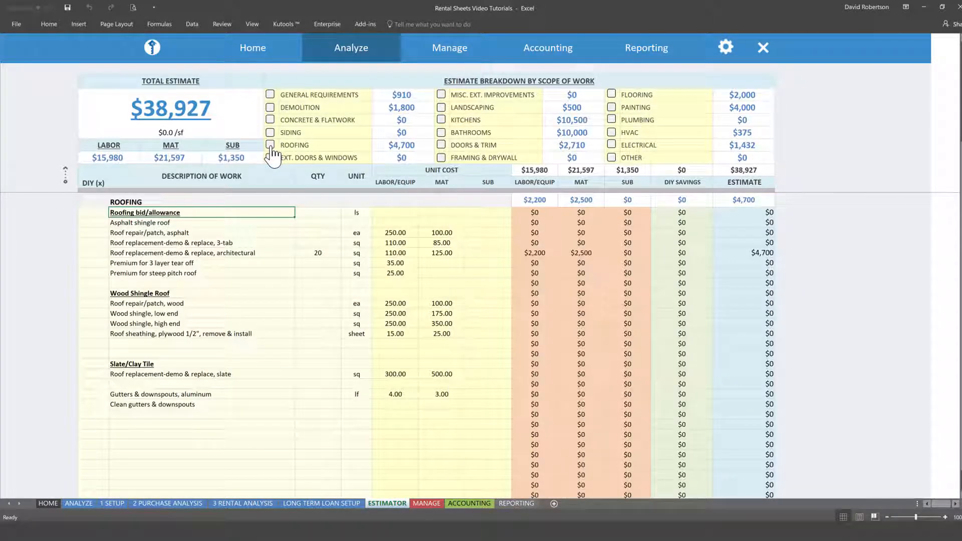
Show the Kitchens line items and clear the quantity of the Average option under Kitchens, Lump Sum
left_click(440, 121)
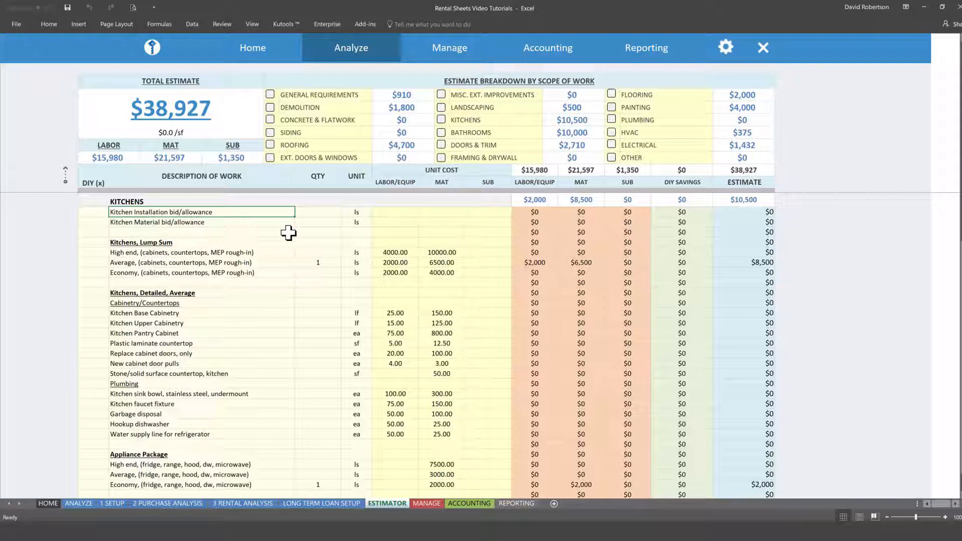
scroll(289, 234, "down", 2)
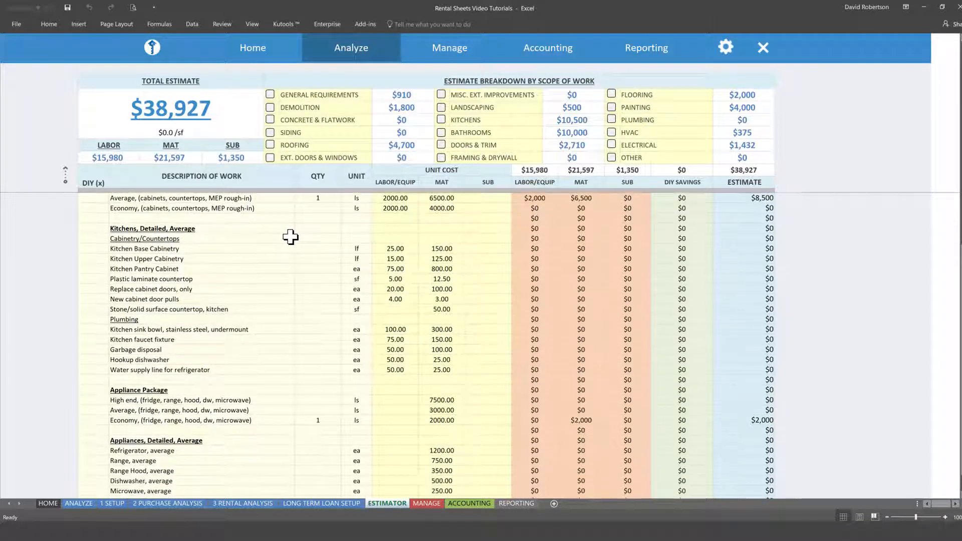
scroll(291, 237, "down", 1)
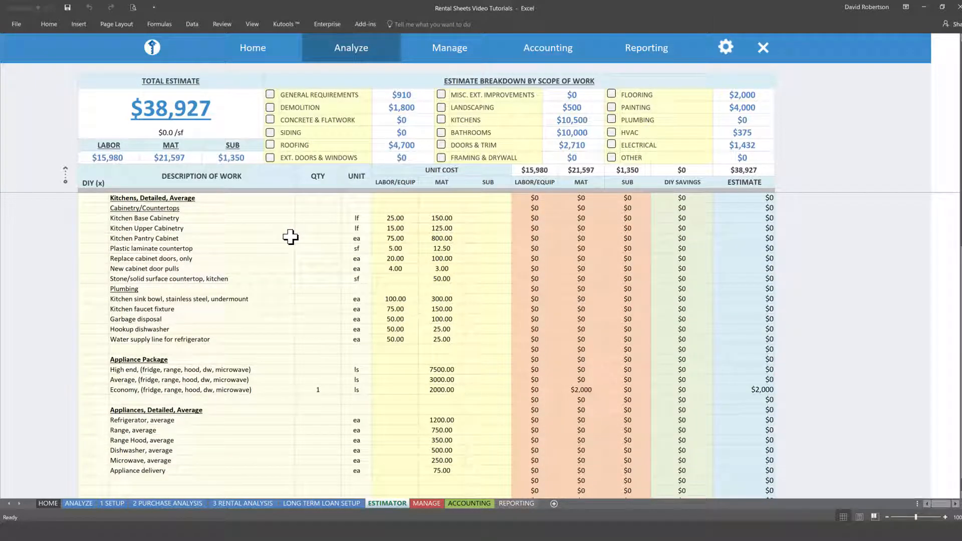
scroll(290, 236, "up", 1)
left_click(294, 279)
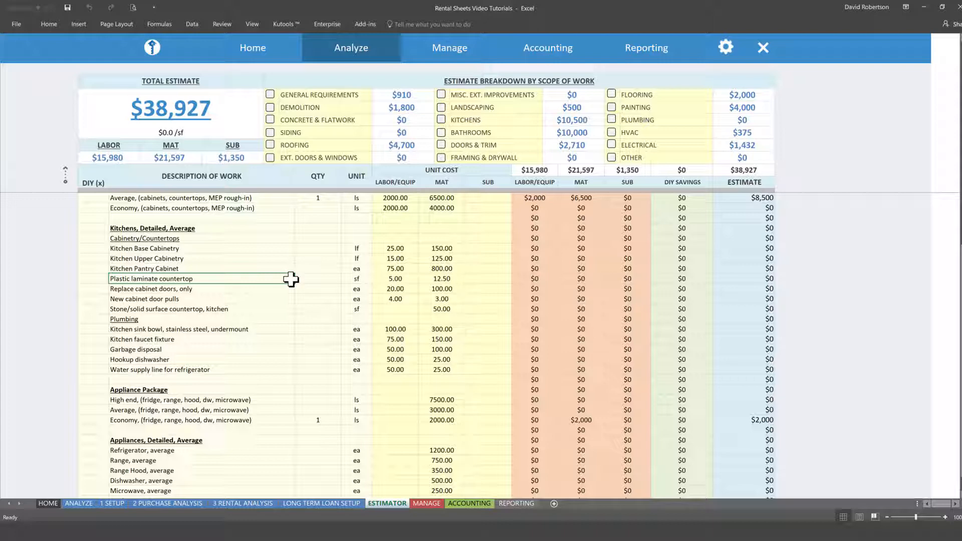
scroll(291, 279, "up", 1)
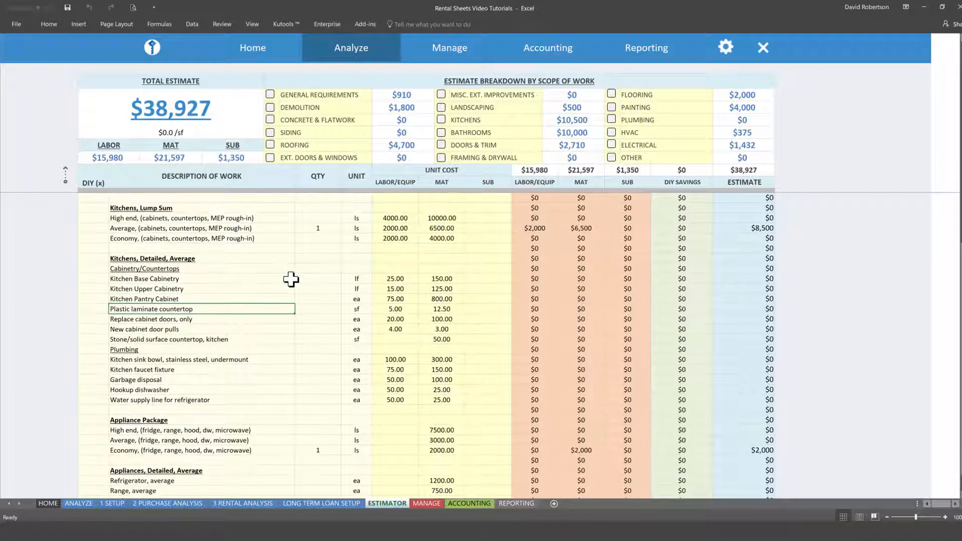
left_click(325, 230)
key("Delete")
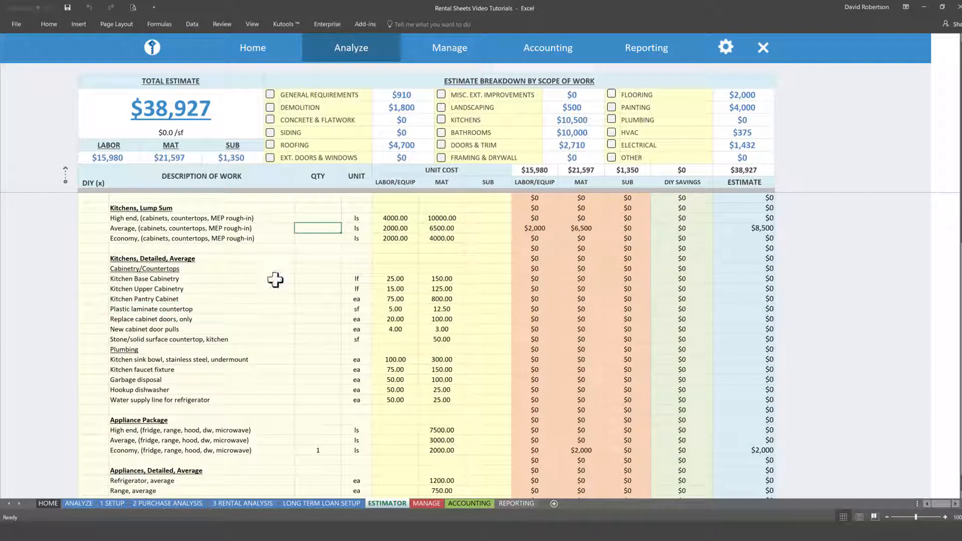
Enter detailed kitchen quantities: 15 for Kitchen Base Cabinetry, 12 for Kitchen Upper Cabinetry and 1 for Kitchen Pantry Cabinet
left_click(306, 278)
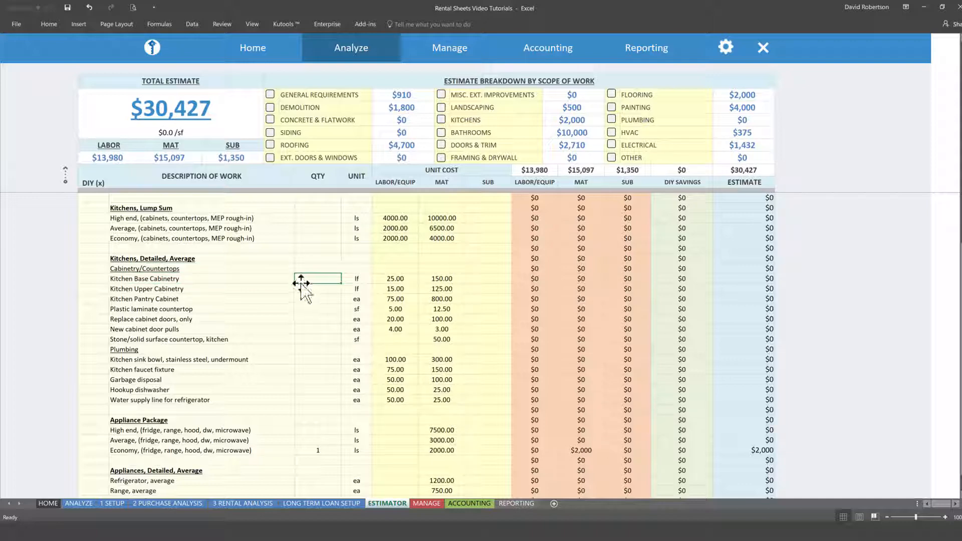
type("15")
key("Return")
type("12")
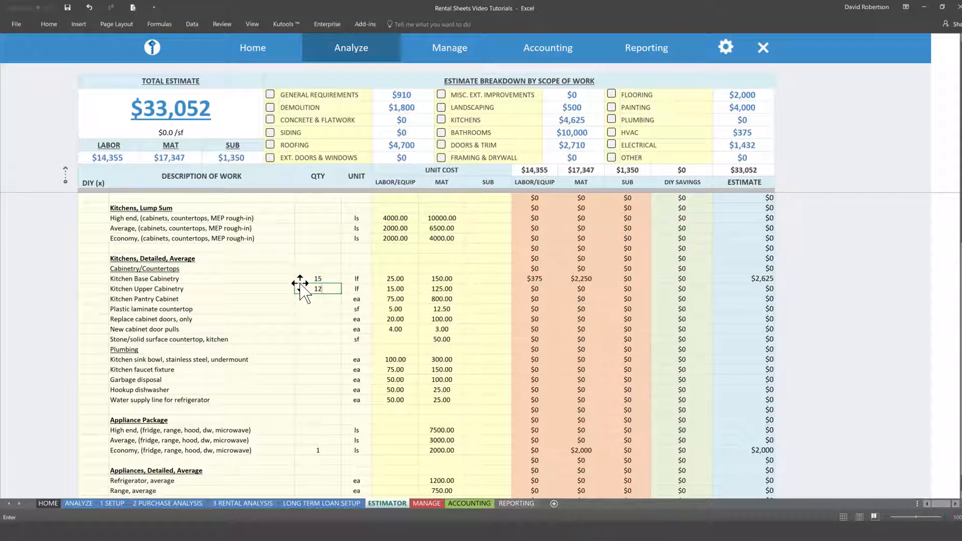
key("Return")
type("1")
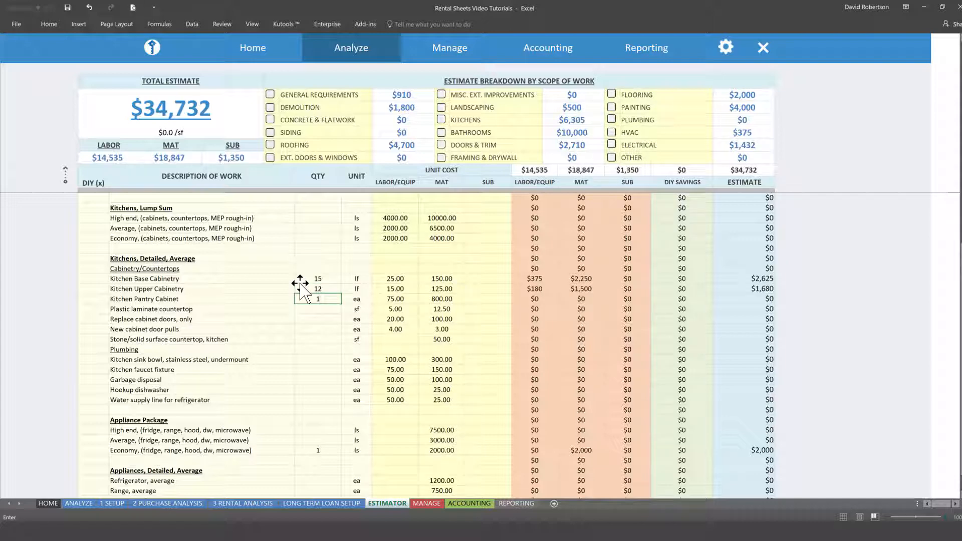
key("Return")
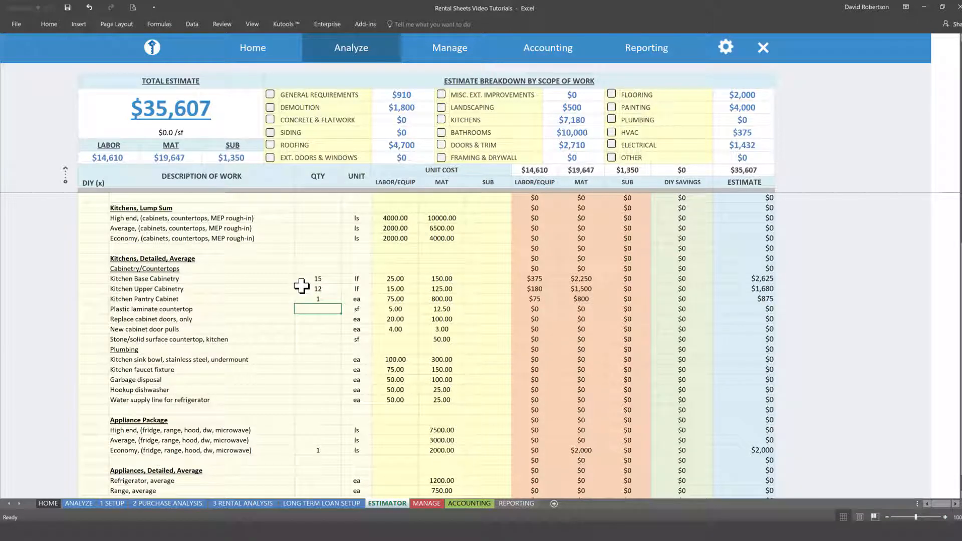
left_click(366, 301)
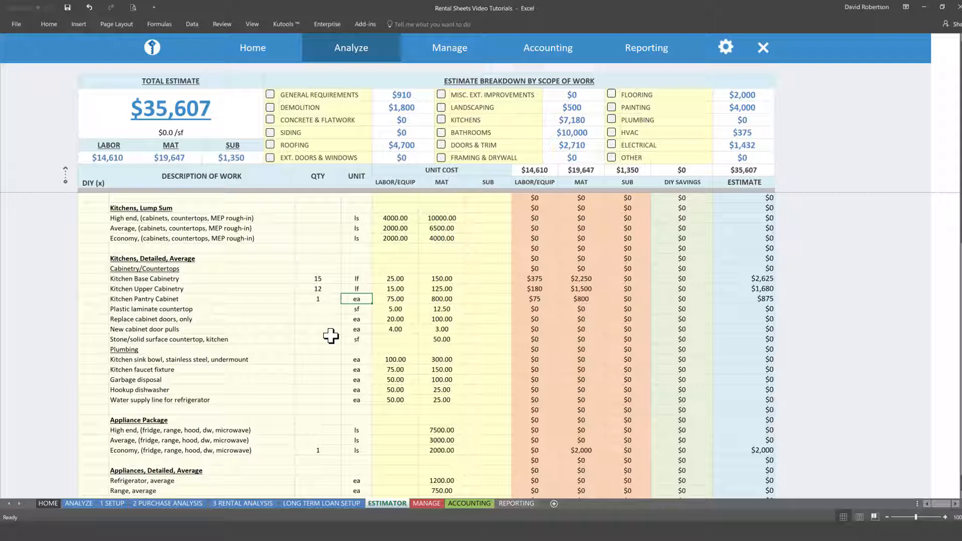
Set the material unit costs to 165 for Kitchen Base Cabinetry, 135 for Kitchen Upper Cabinetry and 750 for Kitchen Pantry Cabinet
left_click(395, 279)
left_click(444, 279)
type("165")
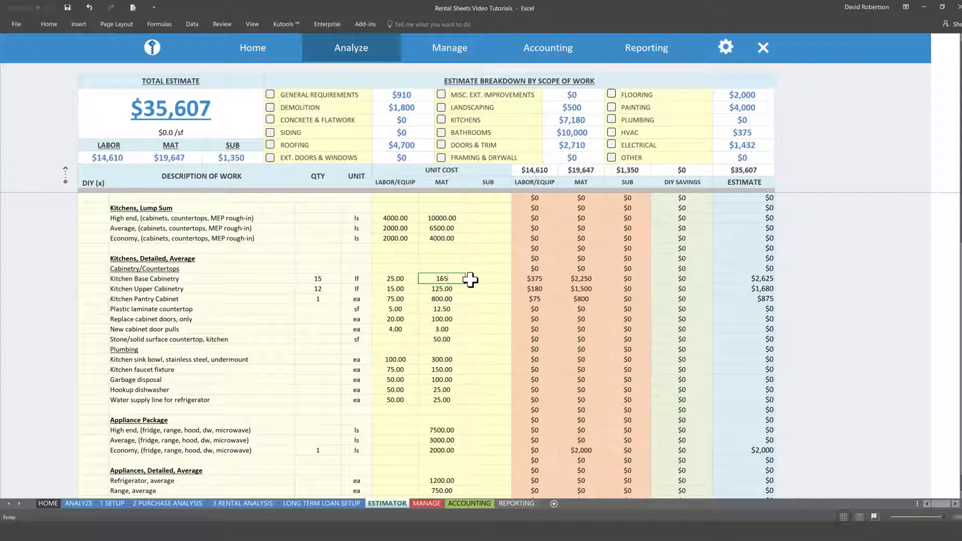
key("Return")
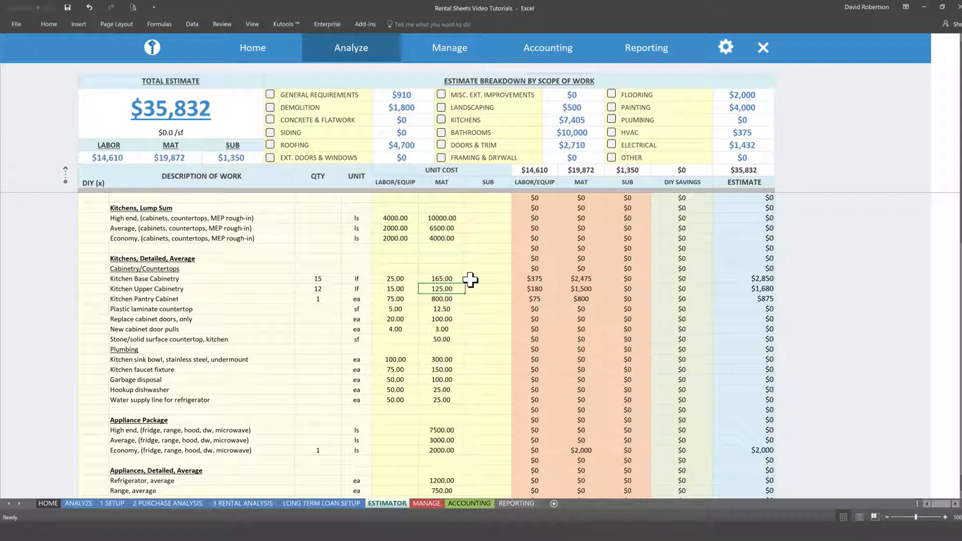
type("135")
key("Return")
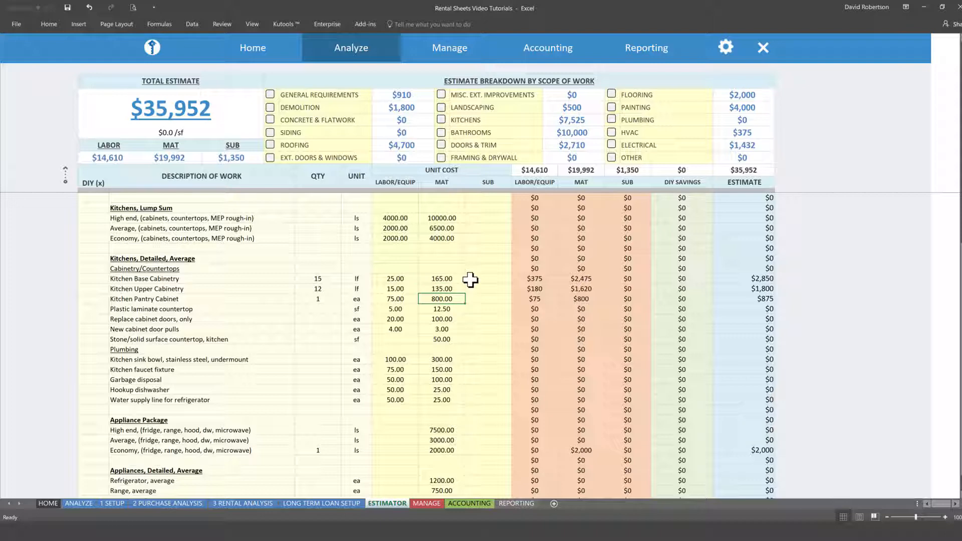
type("750")
key("Return")
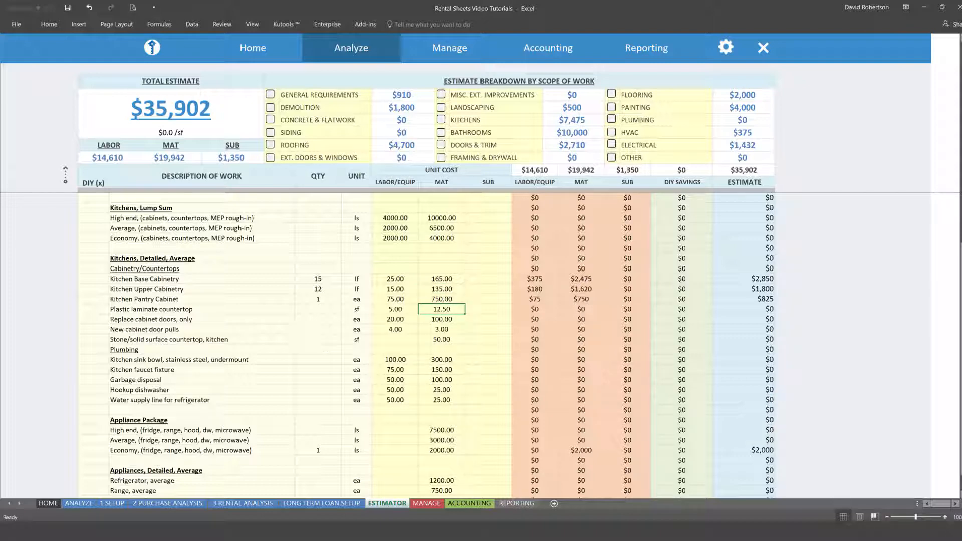
Enter a quantity of 40 and a material unit cost of 35 for the kitchen stone/solid surface countertop, and check its material cost
left_click(336, 340)
type("40")
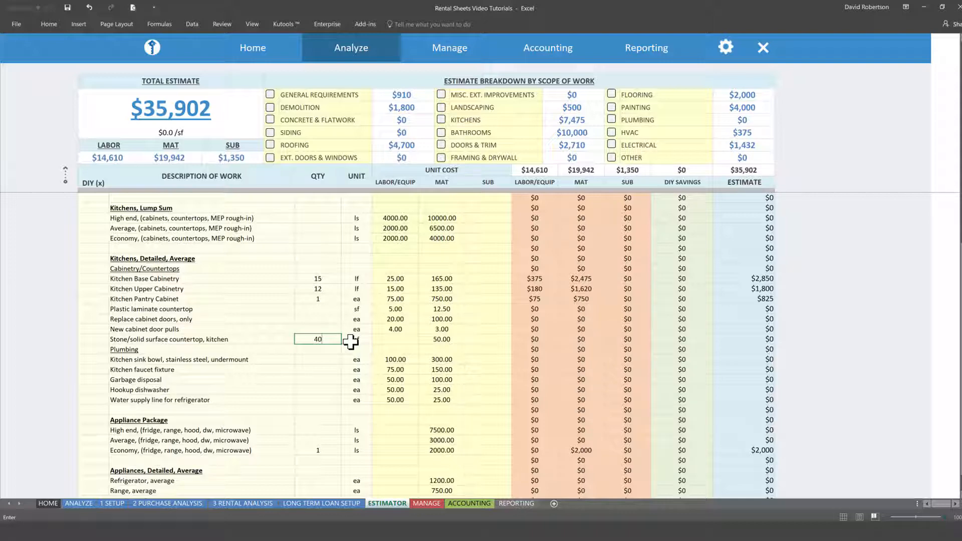
left_click(450, 340)
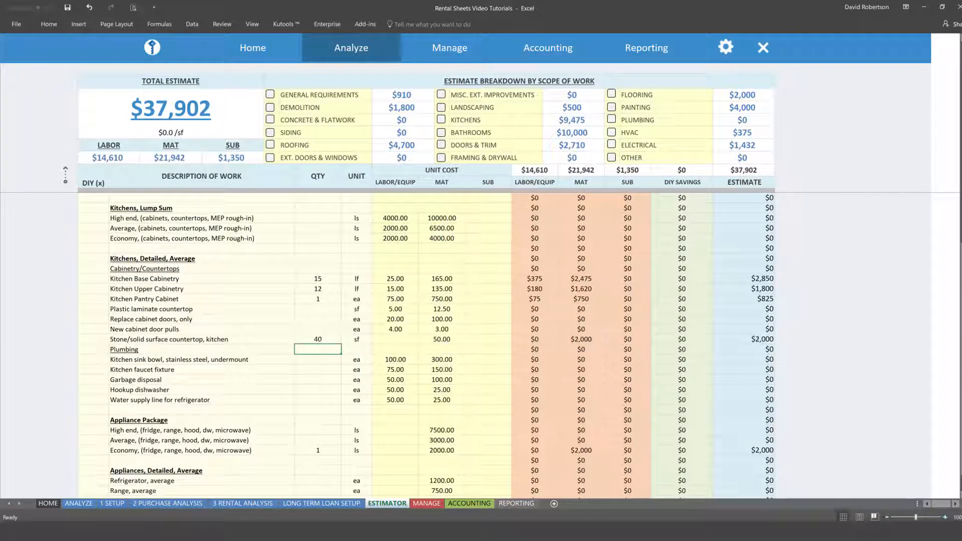
type("35")
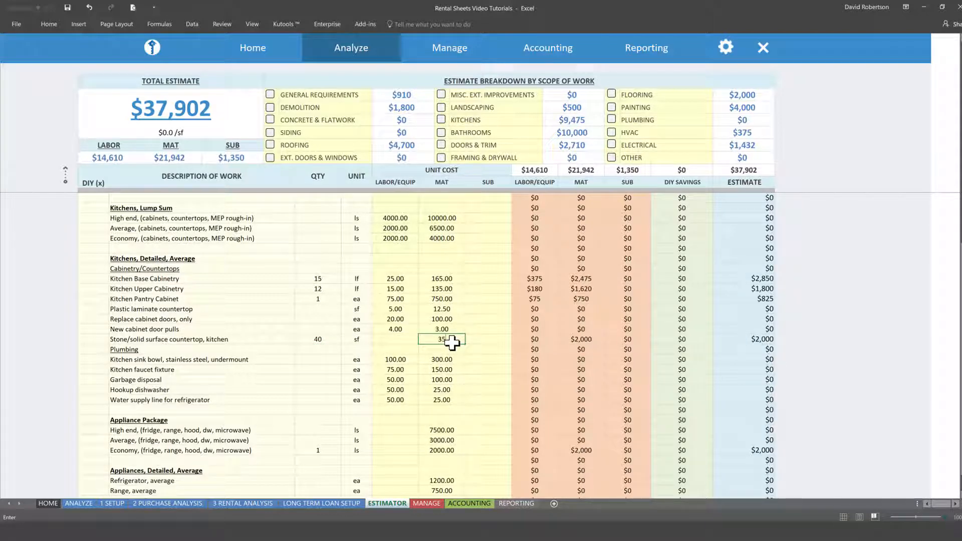
key("Return")
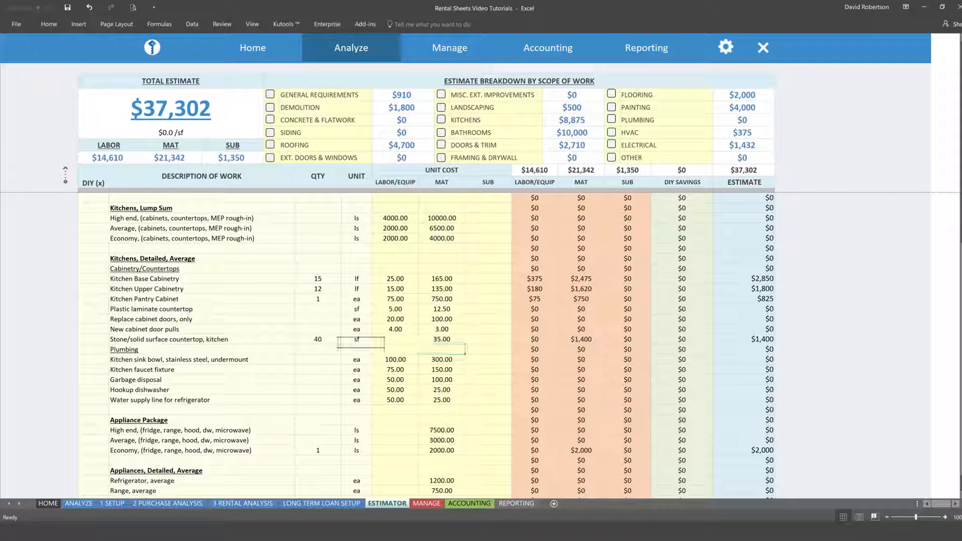
left_click(331, 341)
left_click(436, 340)
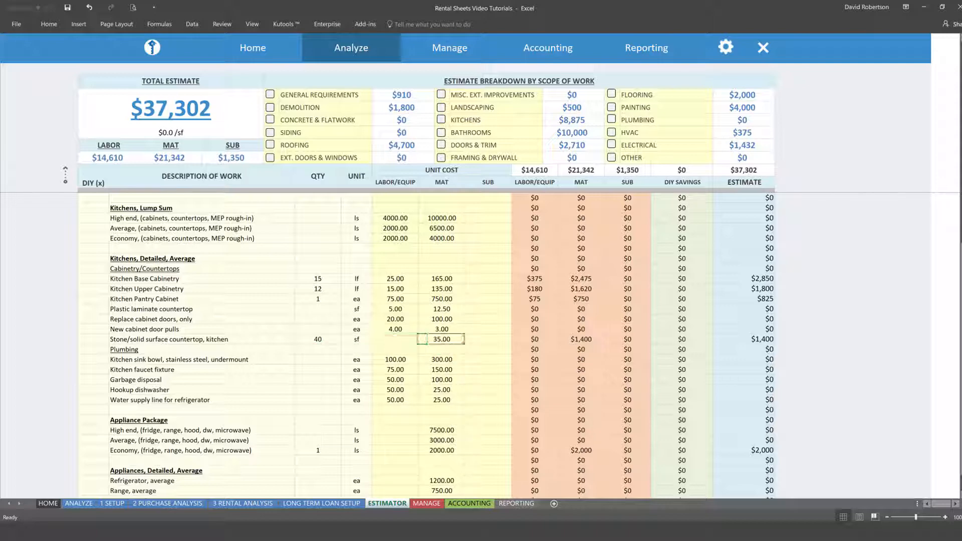
left_click(573, 340)
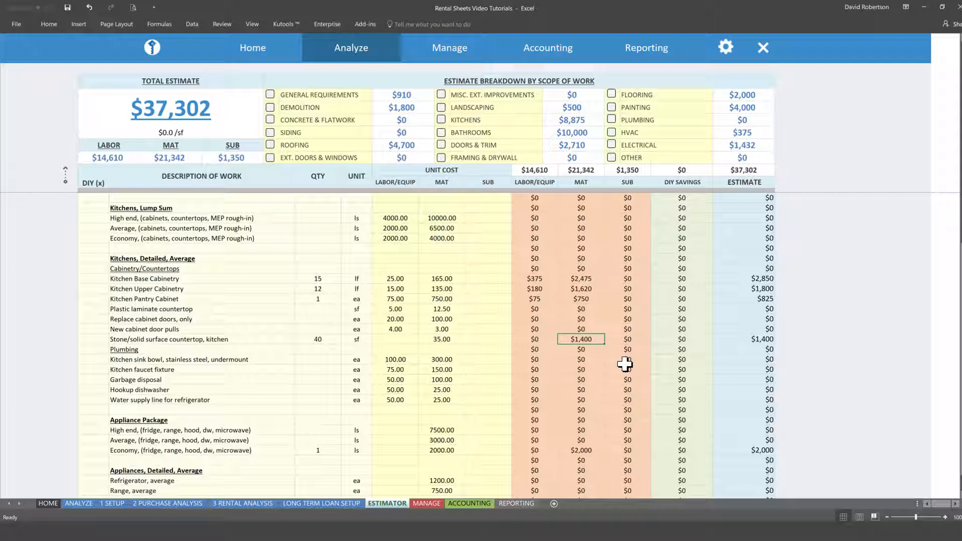
Mark Kitchen Base Cabinetry, Kitchen Upper Cabinetry and Kitchen Pantry Cabinet as DIY with an x, and return to the General Requirements items
left_click(93, 278)
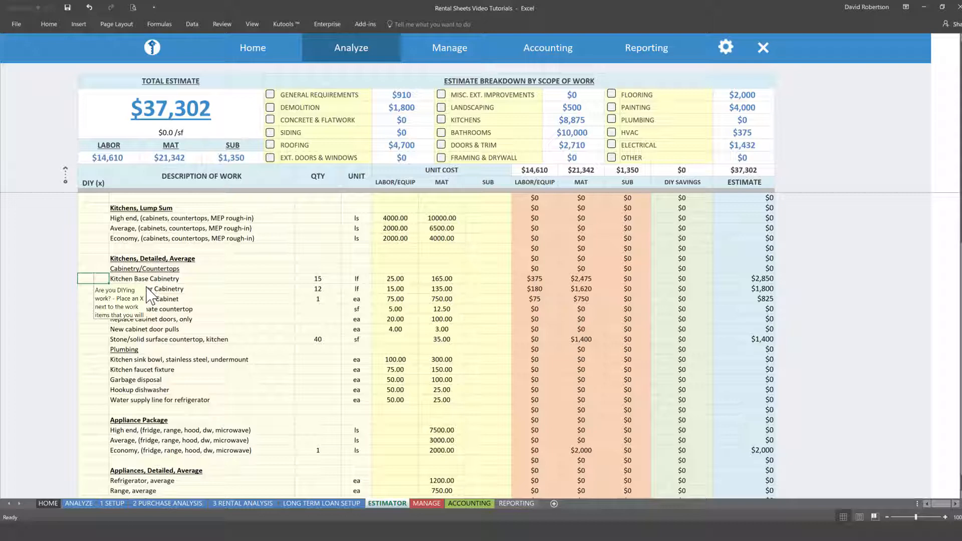
type("x")
key("Return")
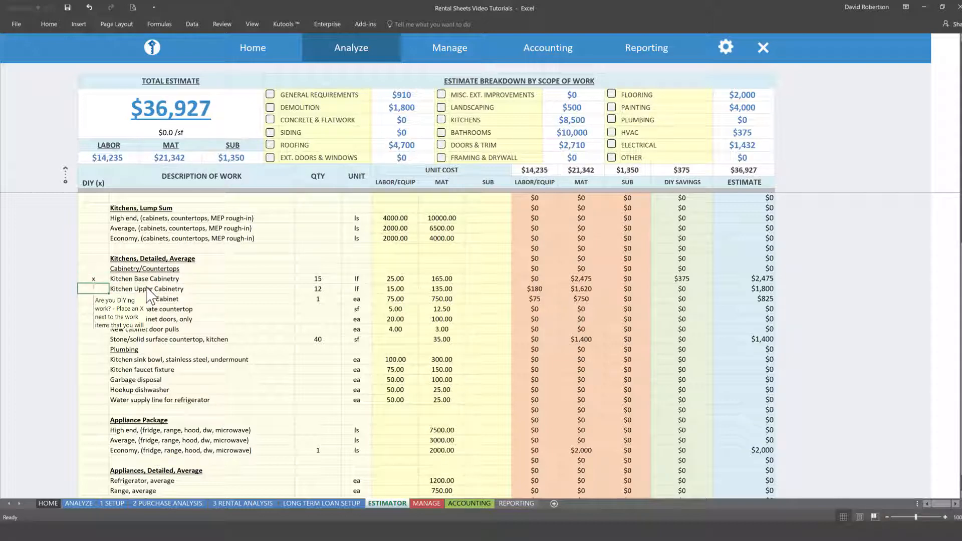
type("x")
key("Return")
type("x")
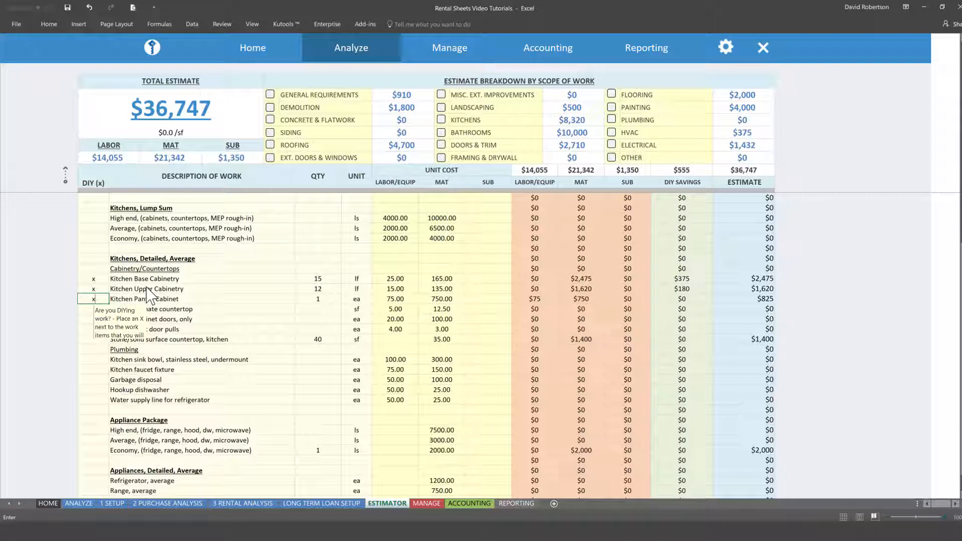
key("Return")
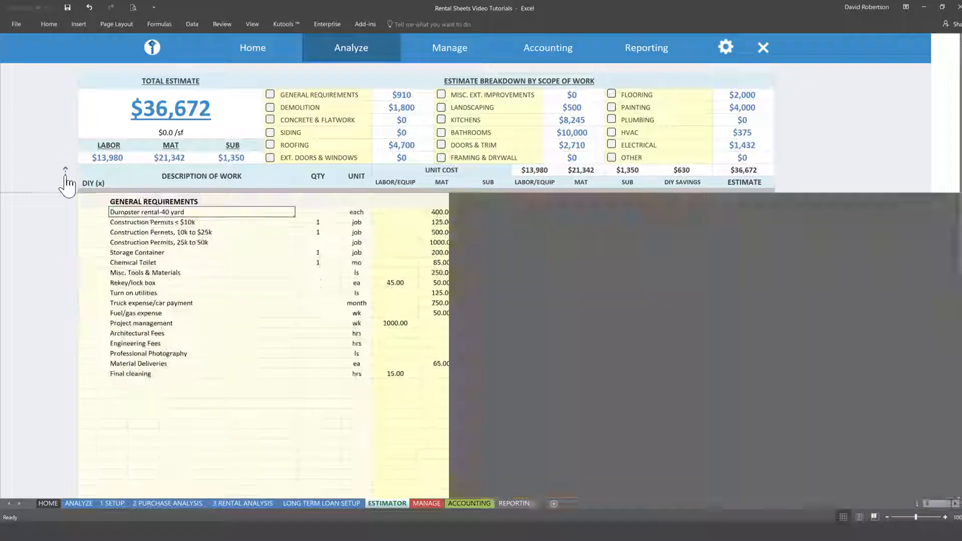
left_click(67, 186)
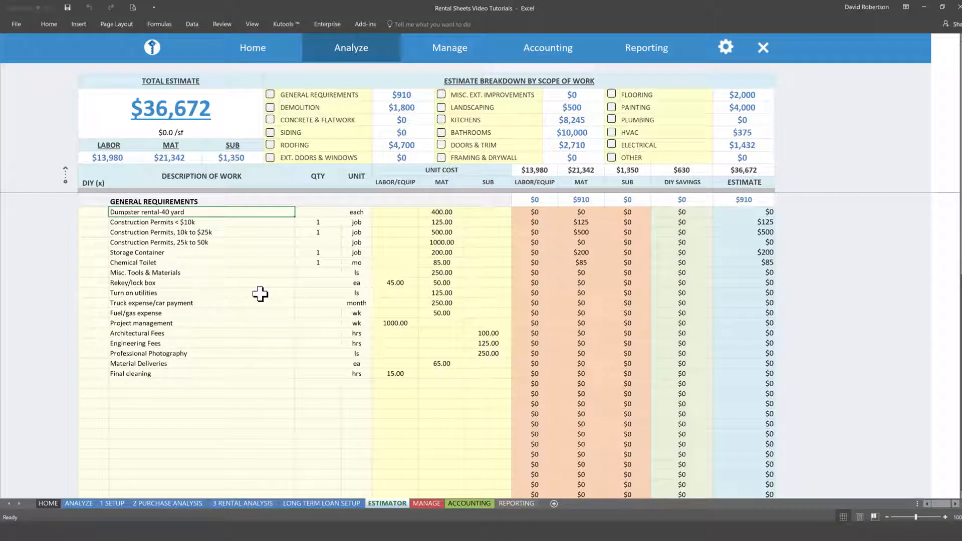